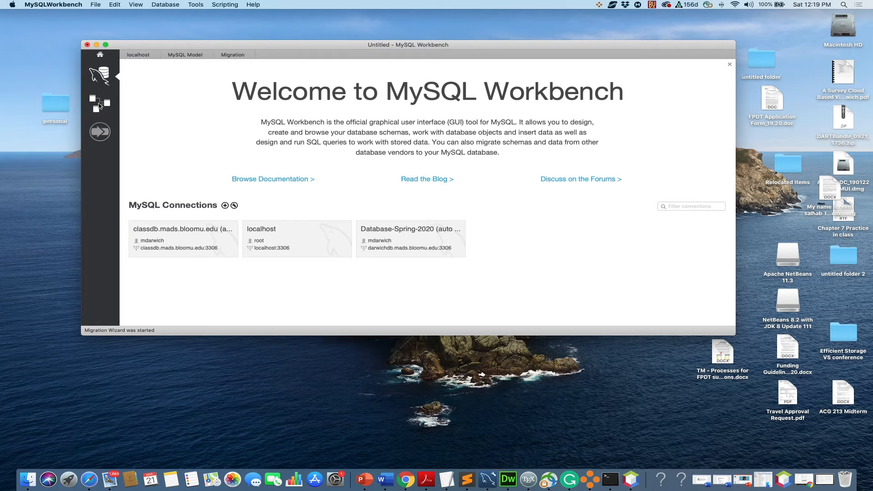
Step: Create a new database model, discarding the pending changes in the currently open model
click(99, 106)
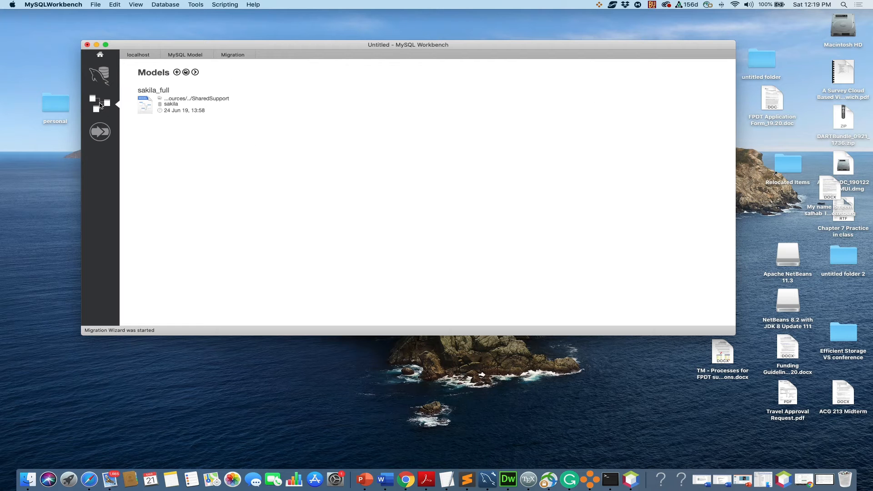
click(176, 73)
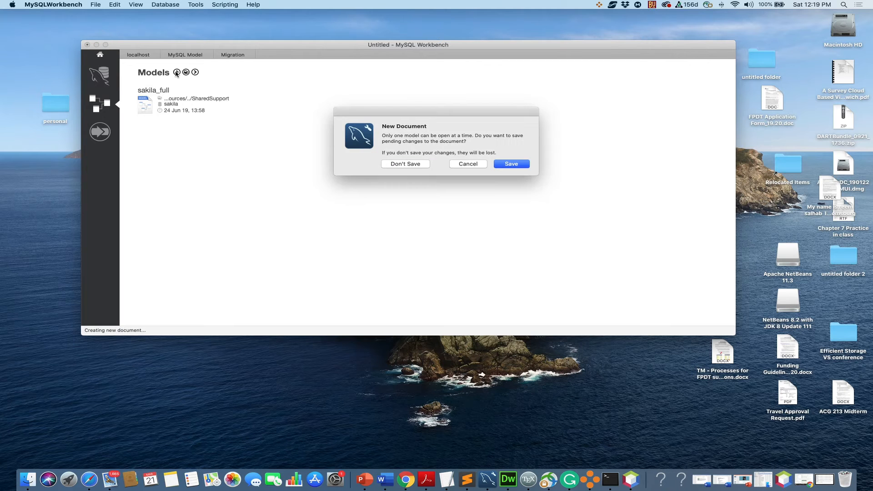
click(427, 164)
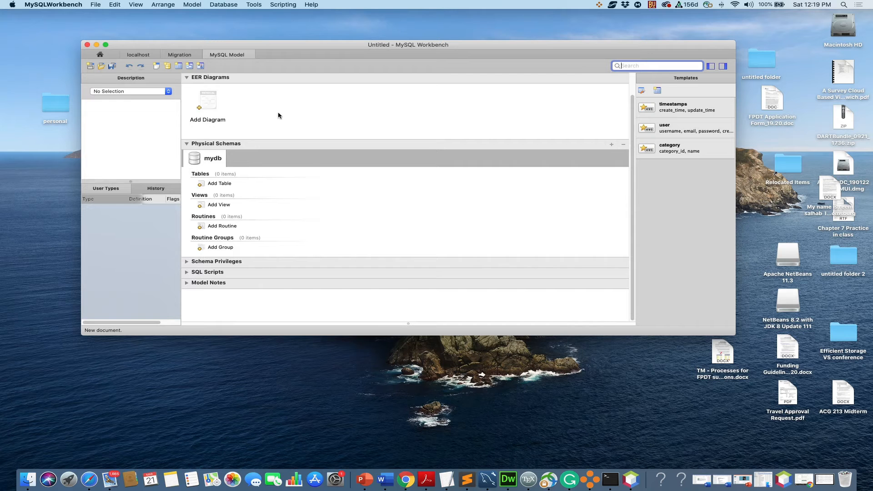
Step: Rename the mydb schema as Test and close its schema editor
double_click(213, 159)
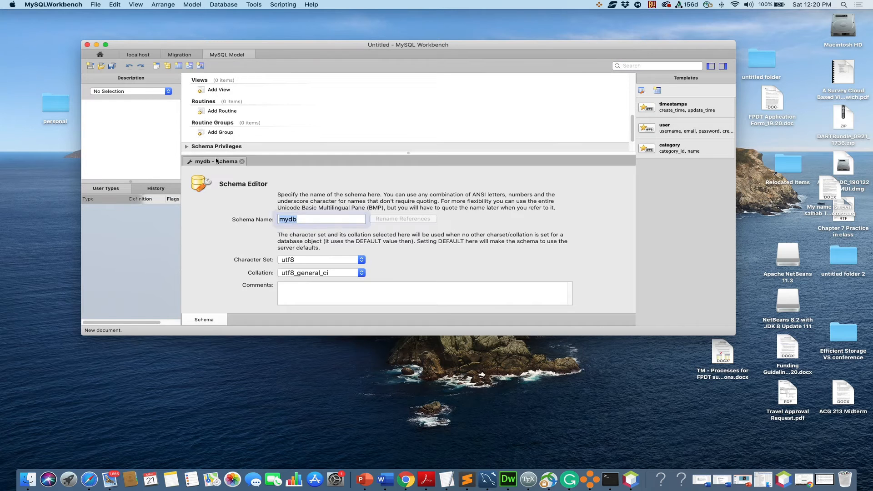
text(T)
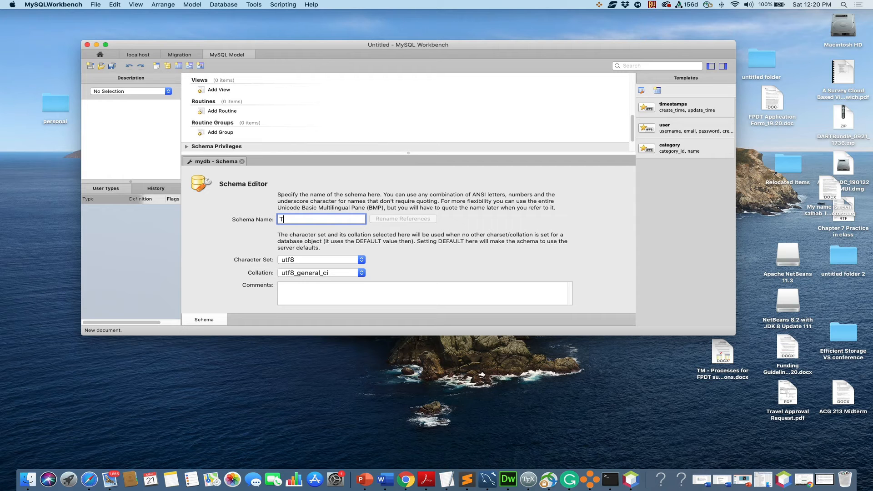
text(est)
click(242, 161)
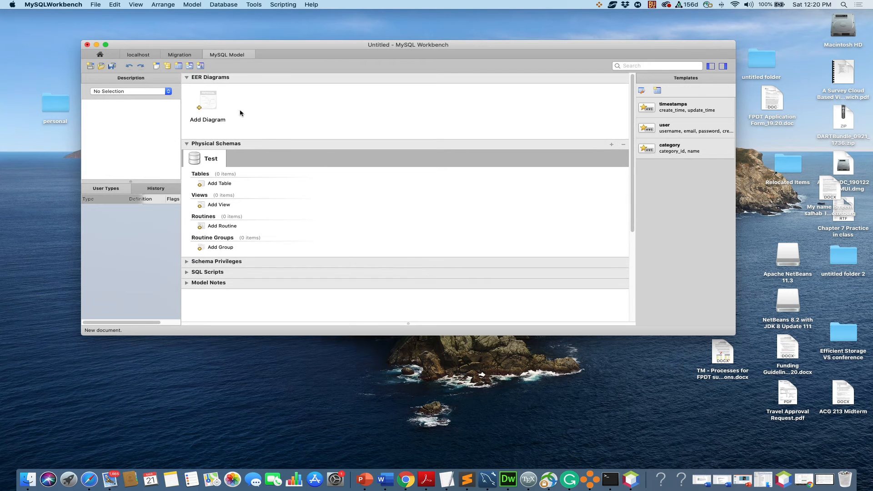
Step: Add a new EER diagram to the model and enlarge the window to full screen
click(209, 105)
double_click(209, 104)
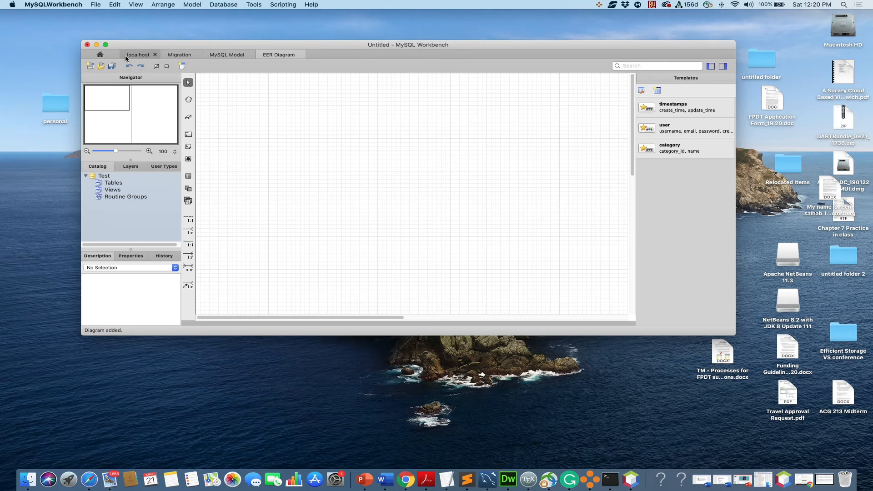
click(106, 45)
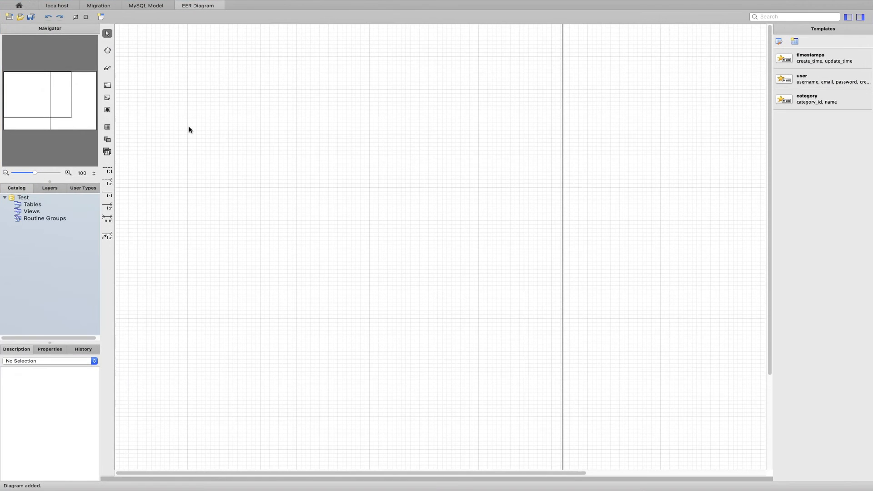
Step: Place a new table on the diagram, name it Department, and give it the INT primary key column Department_ID
click(108, 129)
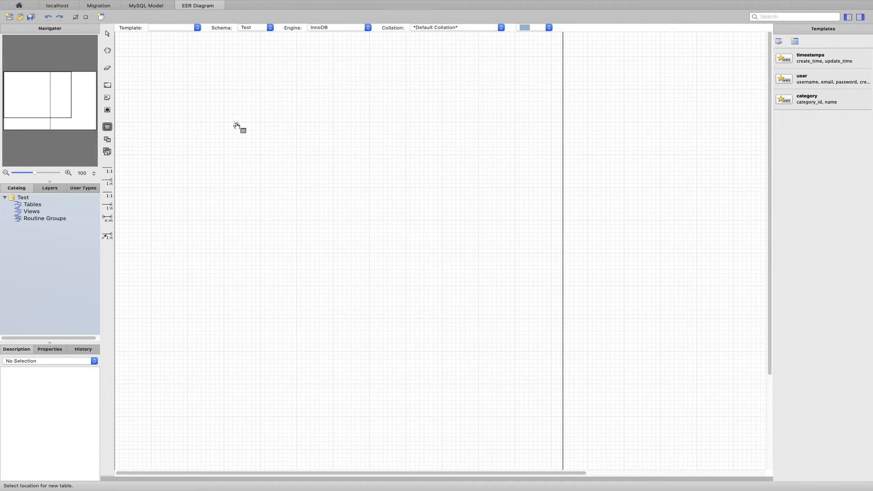
click(203, 119)
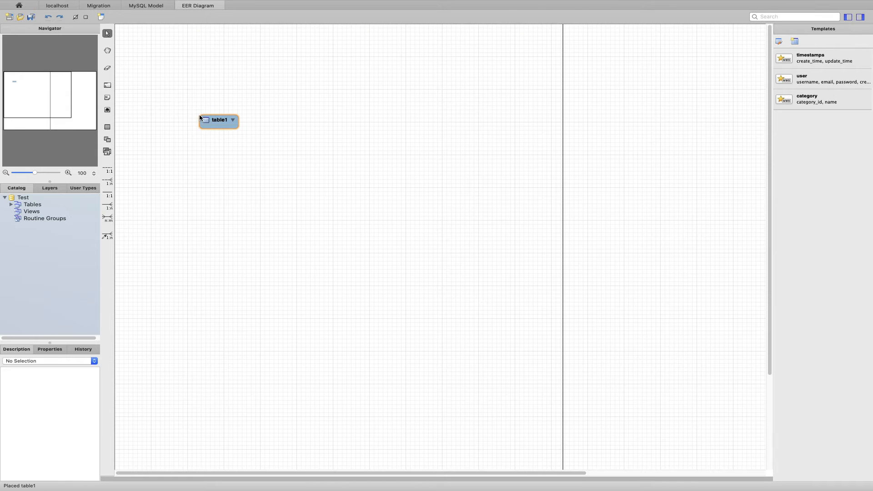
double_click(211, 120)
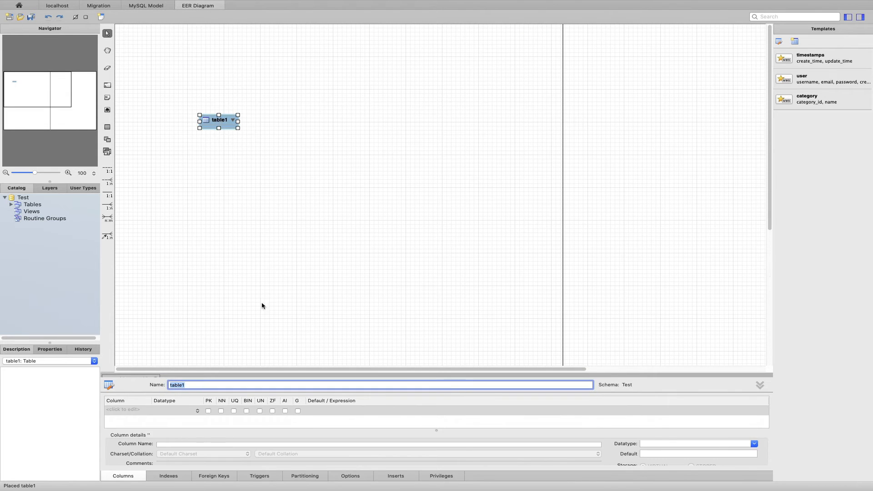
text(Department)
click(208, 411)
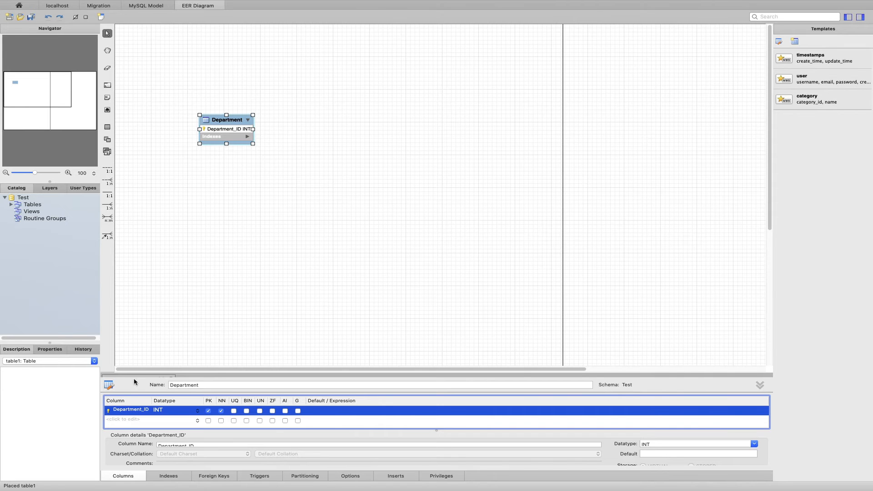
Step: Add a VARCHAR(45) column named Department_name to the Department table and enlarge the table editor area
click(121, 419)
click(130, 419)
text(Department)nam)
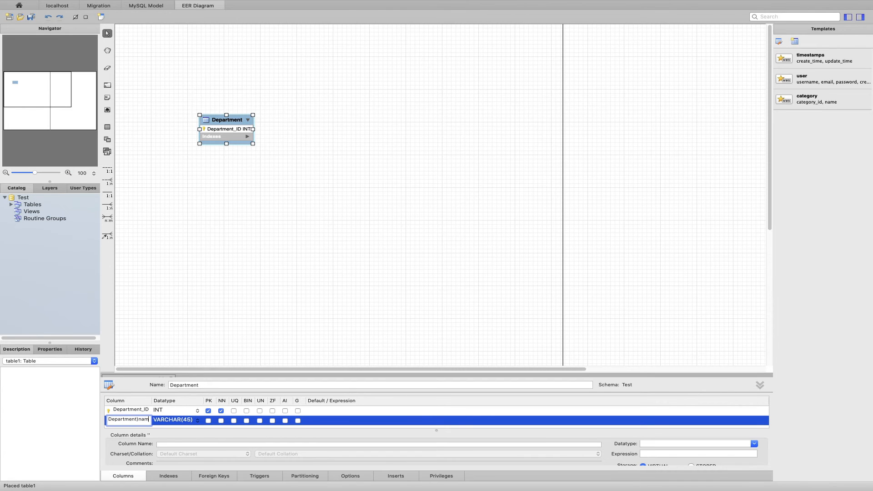
key(BackSpace)
text(name)
scroll(191, 428, down, 1)
key(Return)
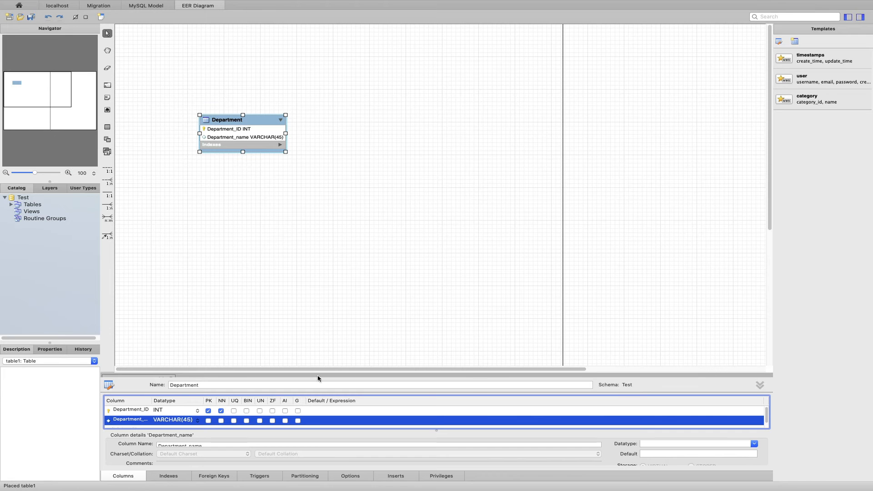
click(764, 387)
click(757, 386)
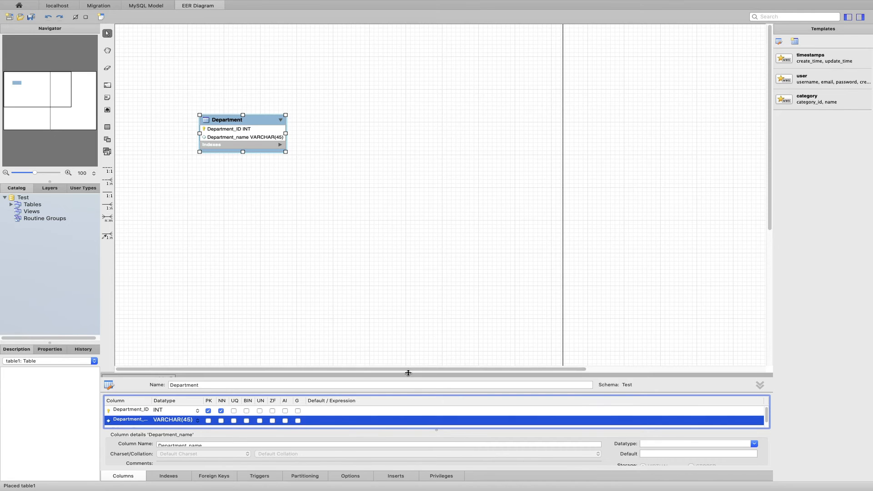
drag(408, 373, 412, 347)
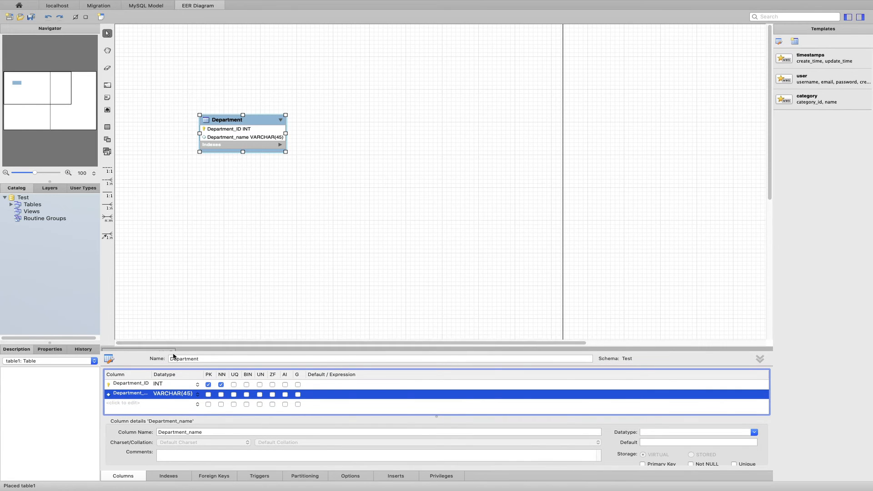
Step: Place a second table beside Department, enlarge the table editor further, and name the table Customers
click(108, 128)
click(358, 128)
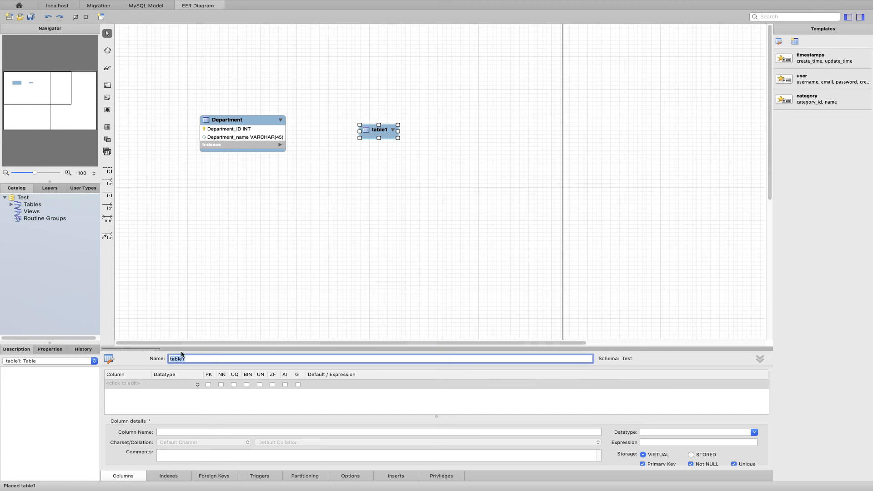
drag(190, 344, 204, 296)
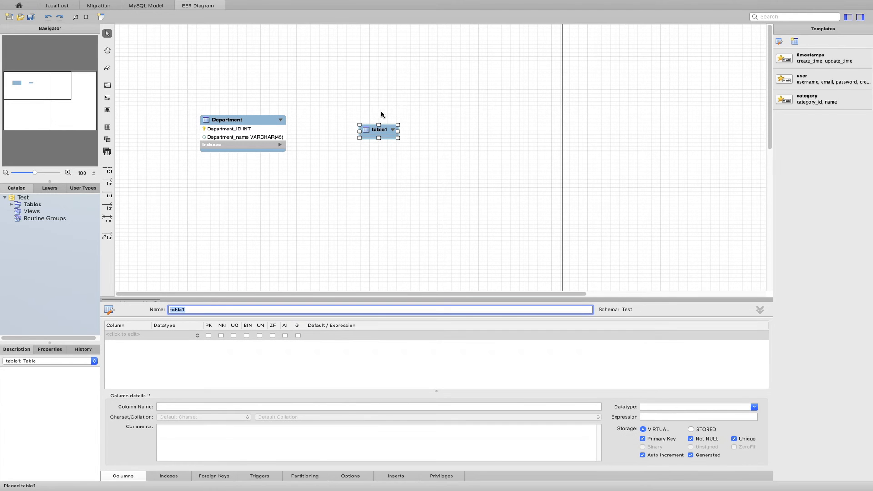
click(383, 131)
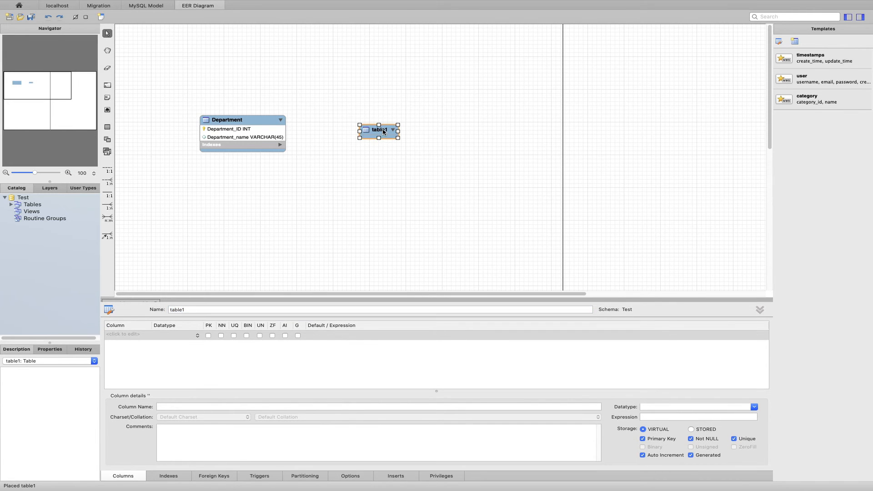
drag(187, 311, 161, 310)
text(Customers)
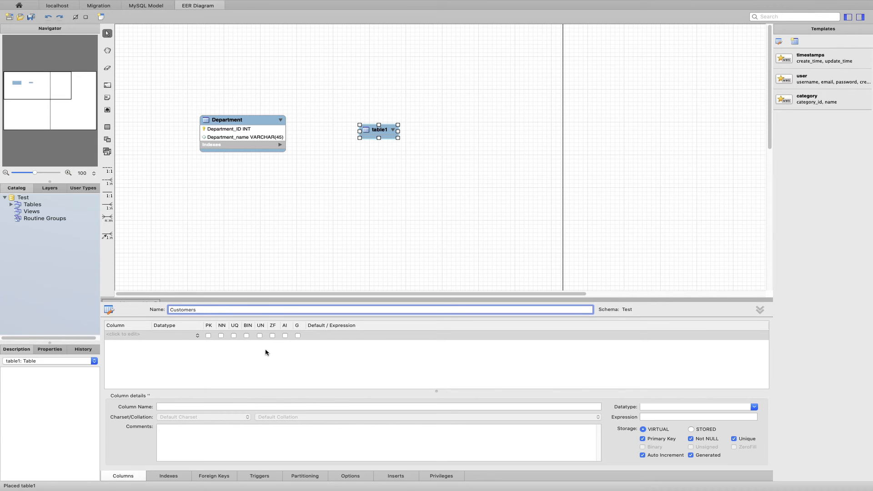
Step: Add the INT column Customers_ID to the Customers table and mark it as the primary key
click(142, 335)
click(142, 335)
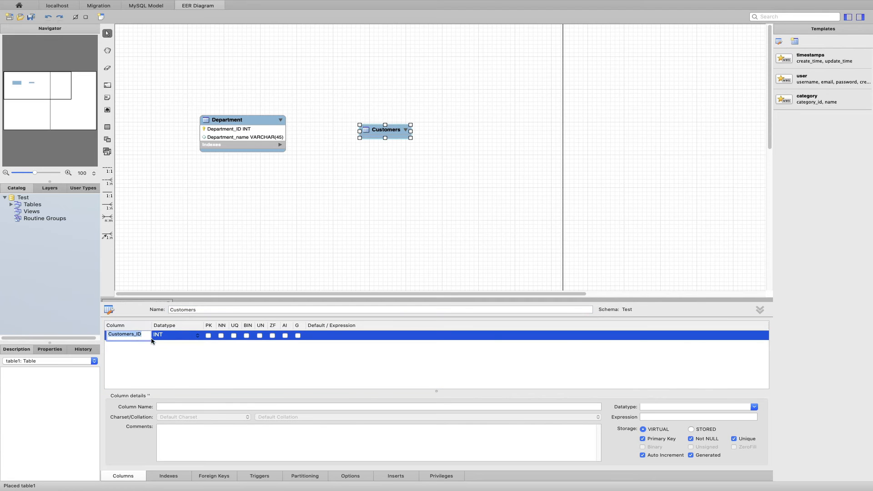
click(208, 336)
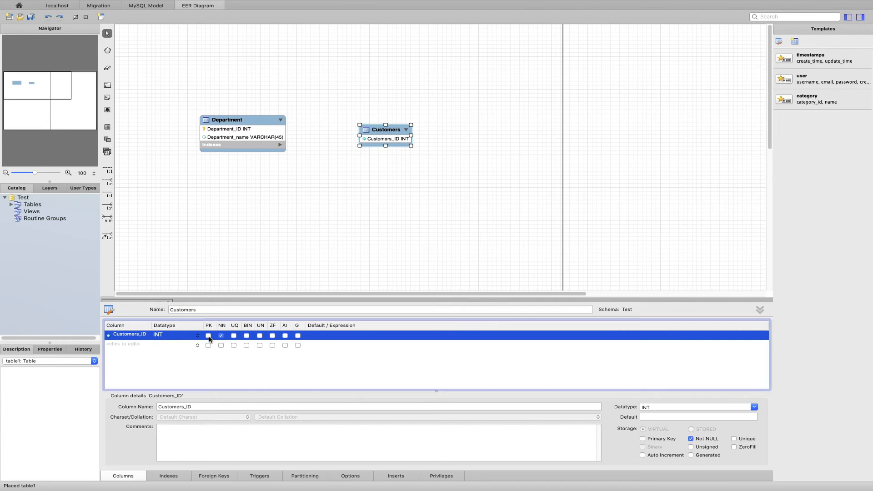
click(209, 336)
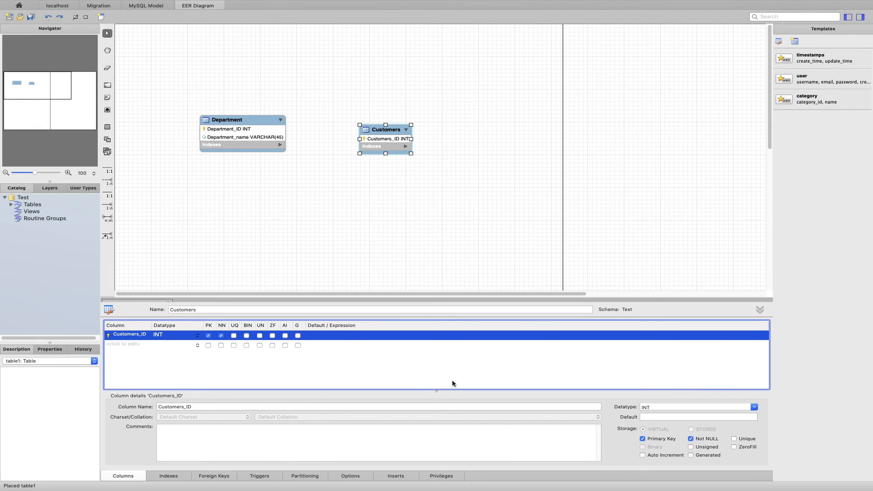
Step: Add a VARCHAR(45) column named Customers_name to the Customers table
double_click(119, 345)
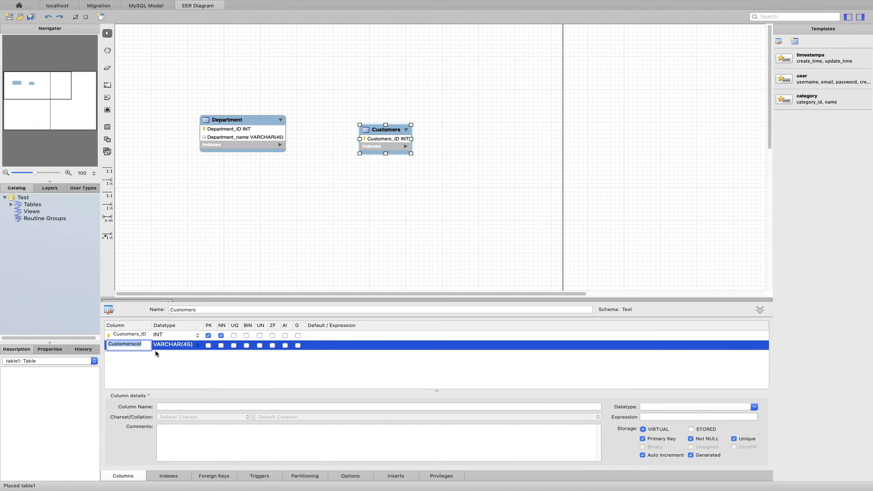
click(146, 345)
click(125, 367)
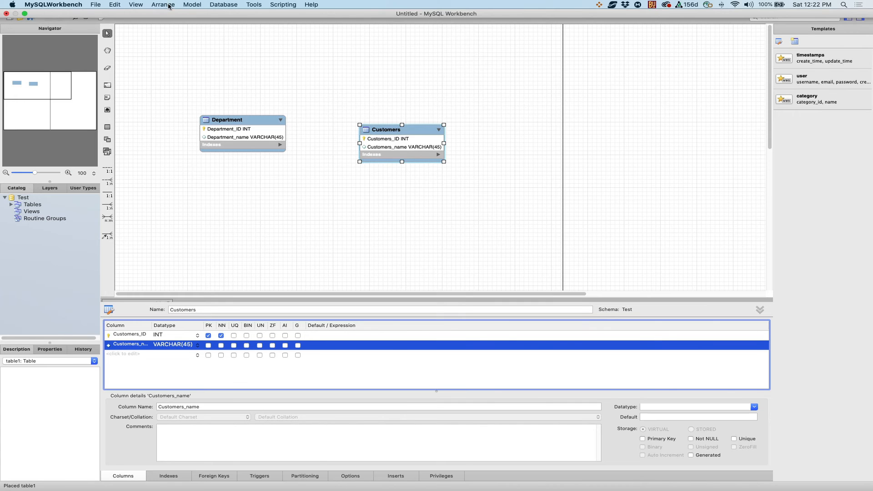
click(191, 4)
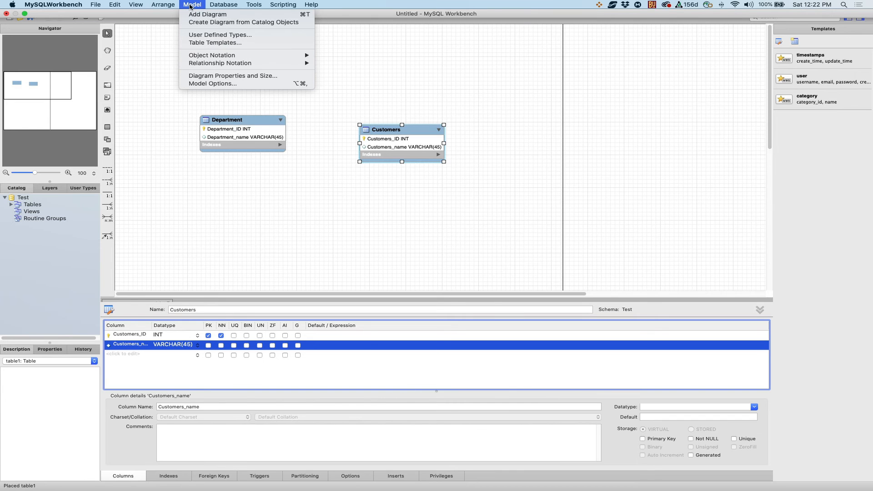
mouse_move(210, 63)
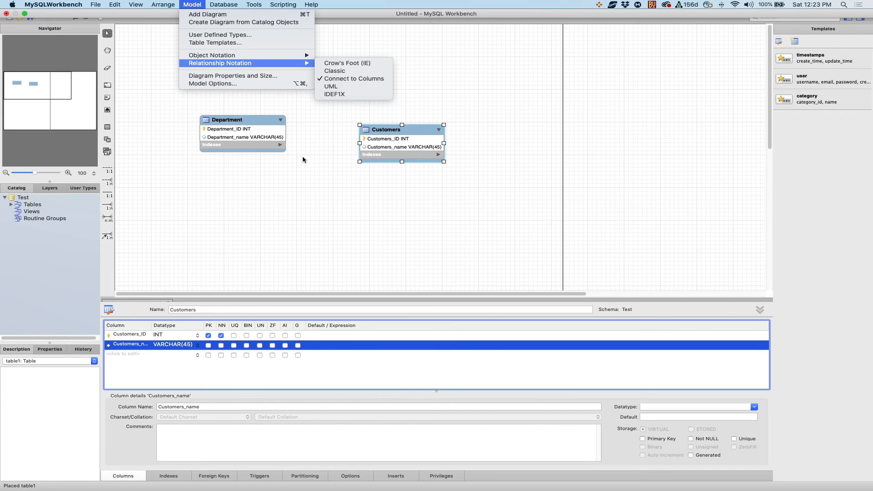
click(109, 208)
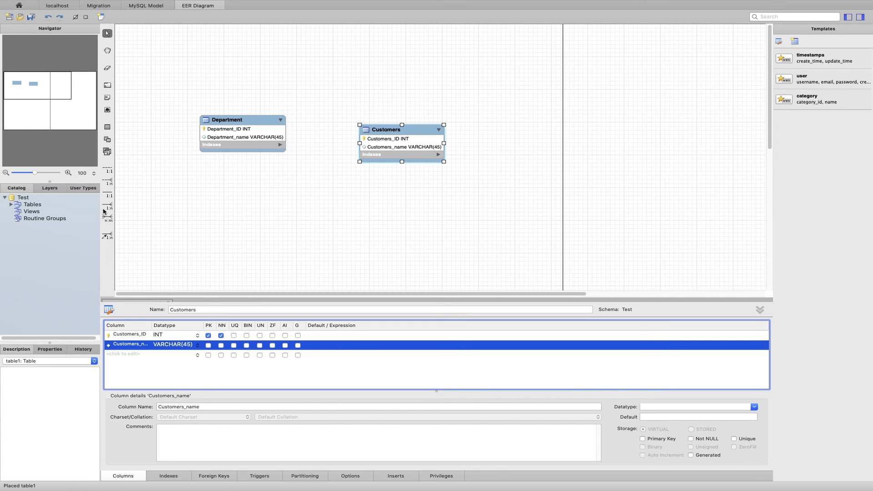
Step: Create an identifying one-to-many relationship with Customers receiving the foreign key and Department as the referenced table
click(107, 208)
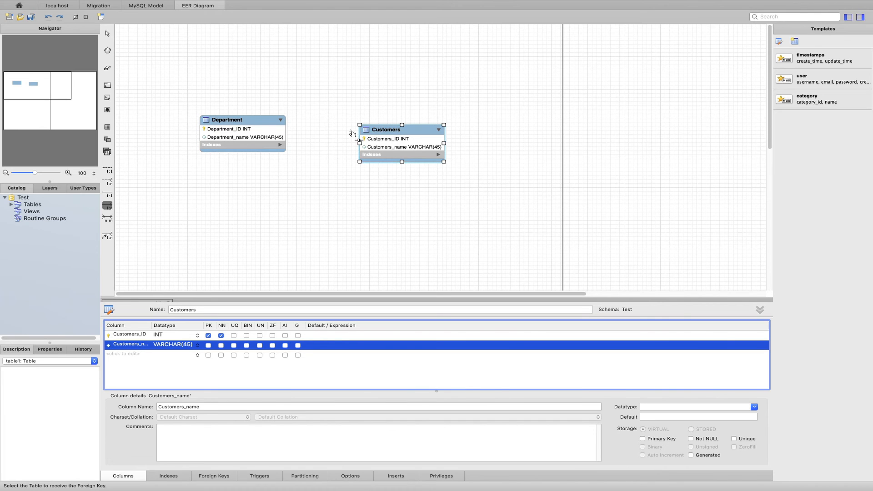
click(381, 140)
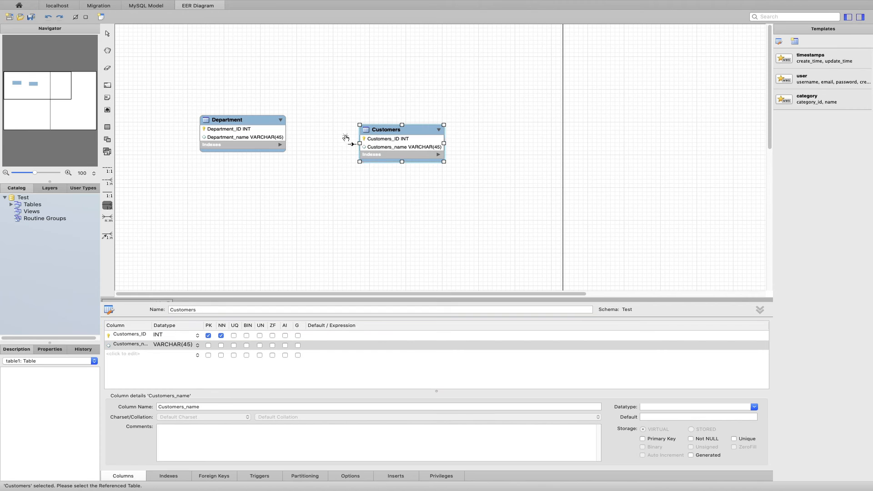
click(266, 137)
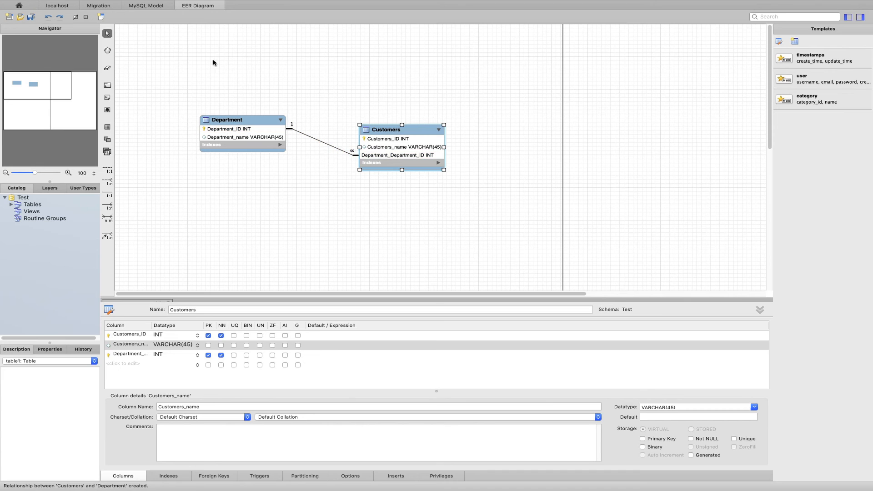
Step: Set the diagram's relationship notation to Crow's Foot (IE)
mouse_move(158, 2)
click(192, 5)
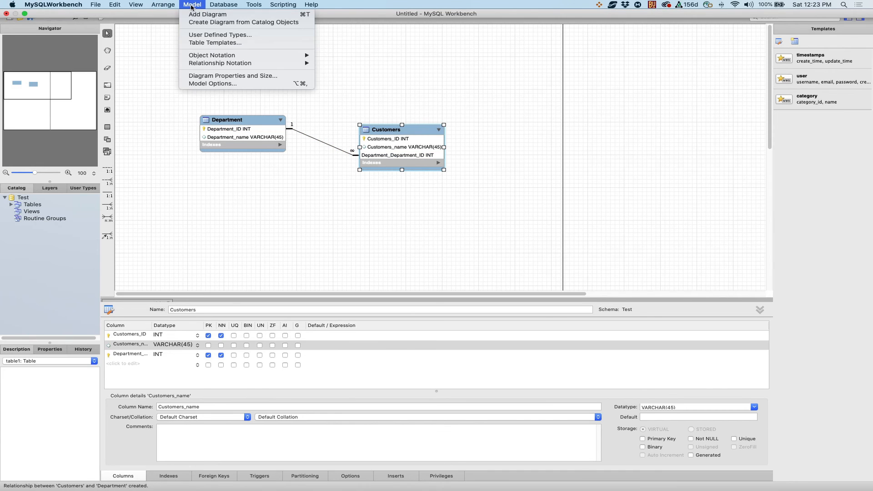
mouse_move(205, 64)
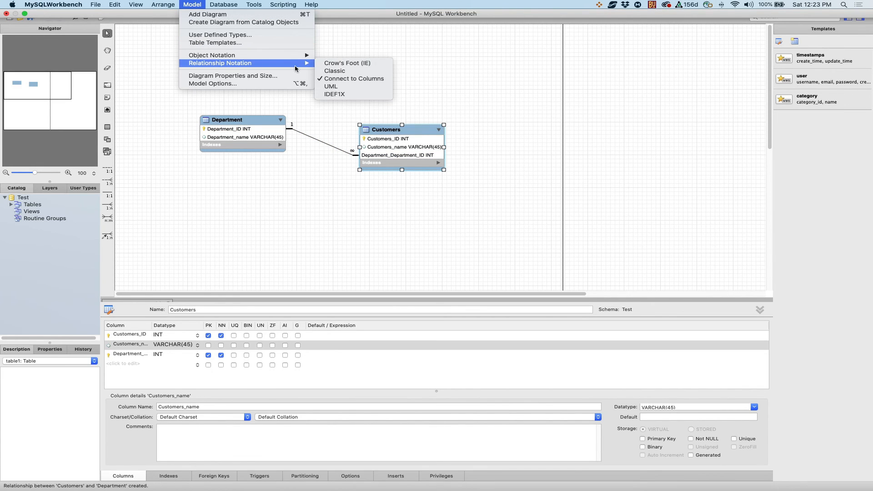
click(352, 65)
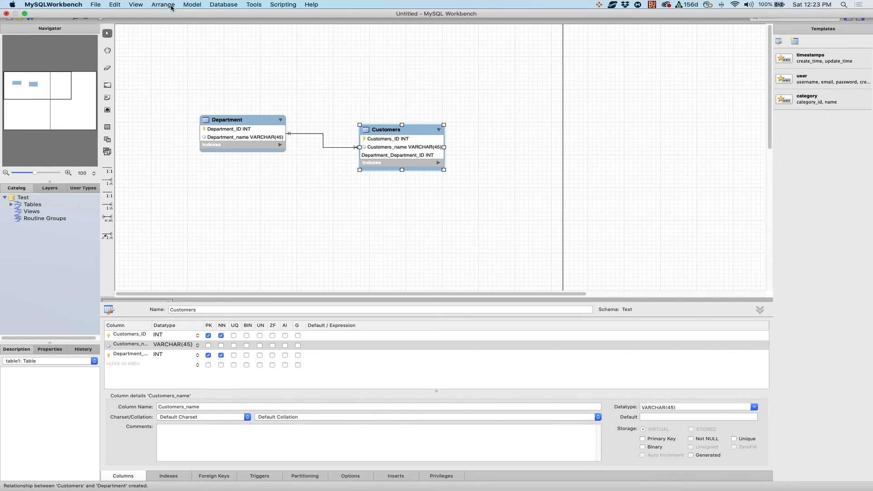
Step: Change the diagram's relationship notation to UML
click(192, 5)
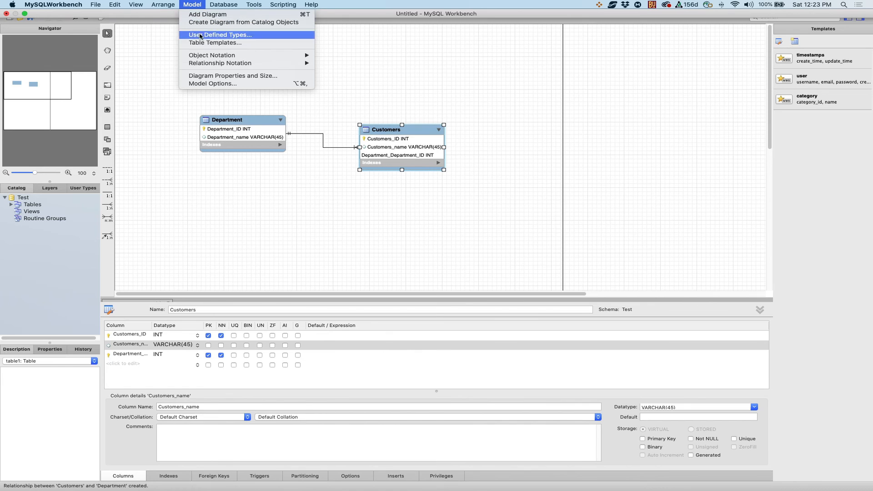
mouse_move(211, 55)
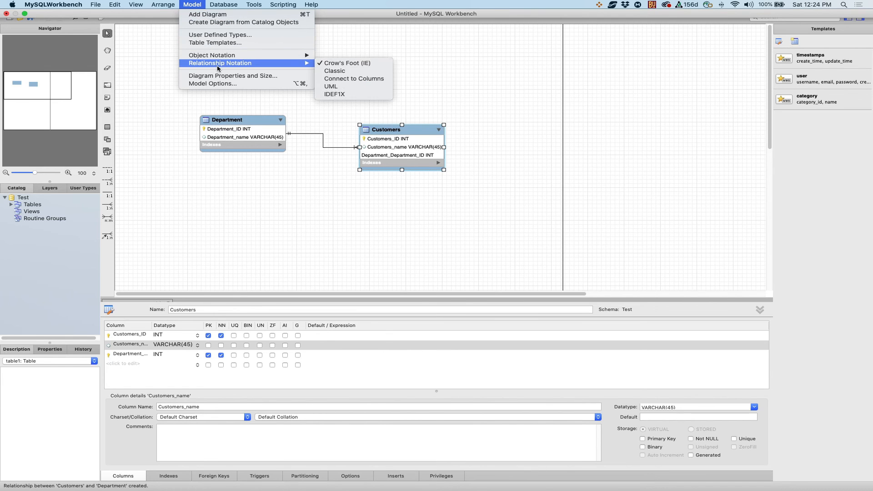
click(345, 86)
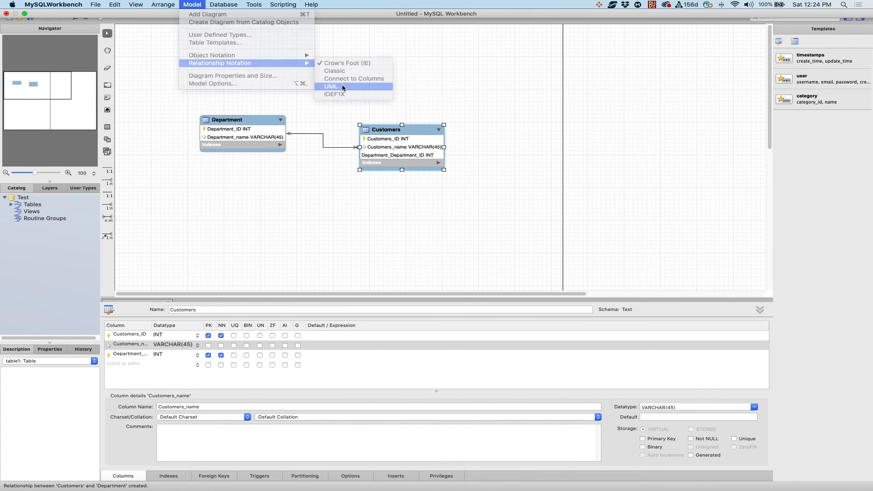
click(377, 148)
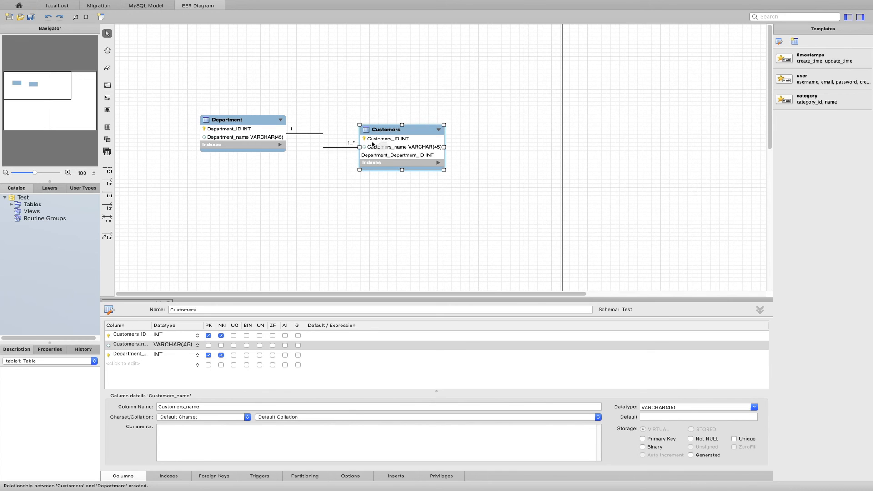
Step: Export the UML-notation diagram as a PNG image named Test_diagram in the Documents folder
mouse_move(19, 4)
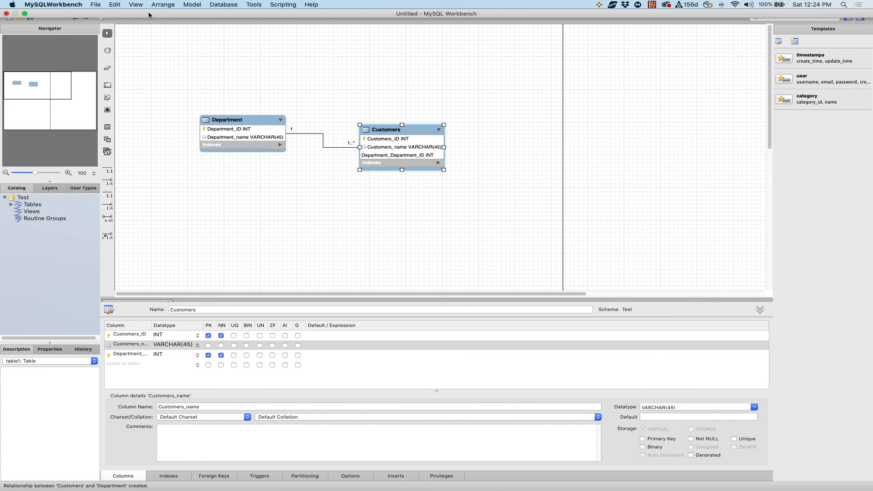
click(95, 5)
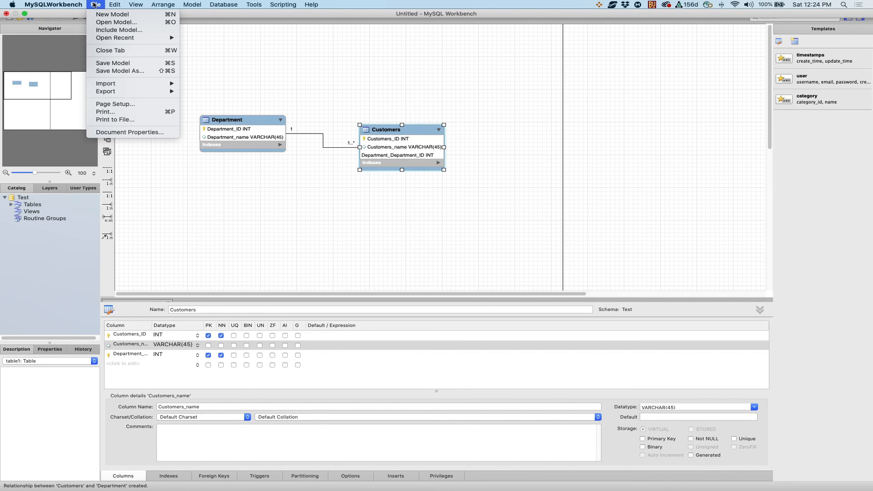
mouse_move(133, 92)
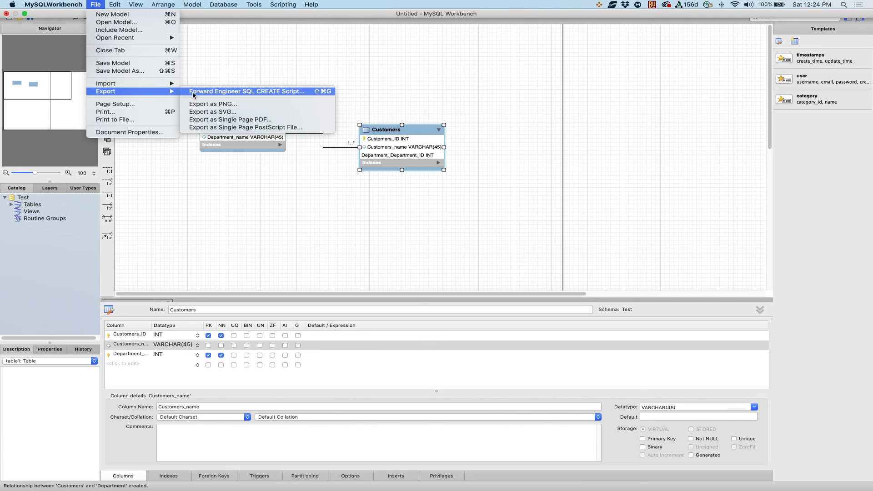
click(218, 104)
key(super+a)
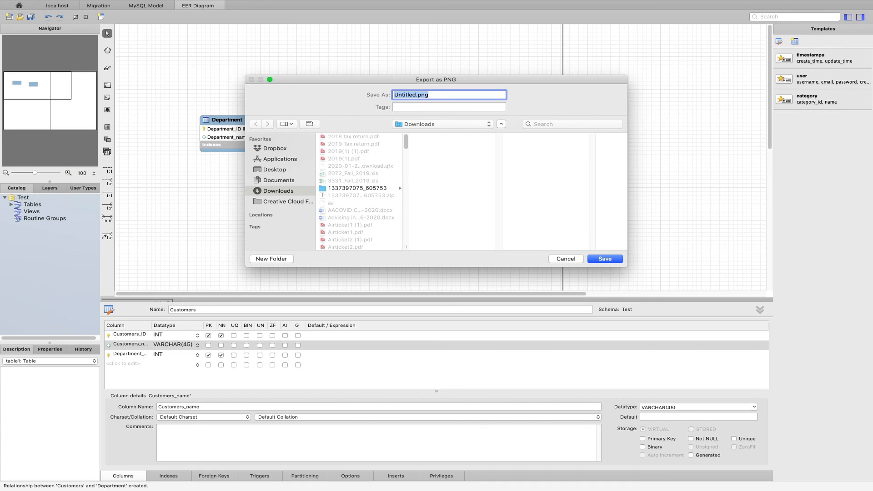
text(Test_diagram)
click(281, 181)
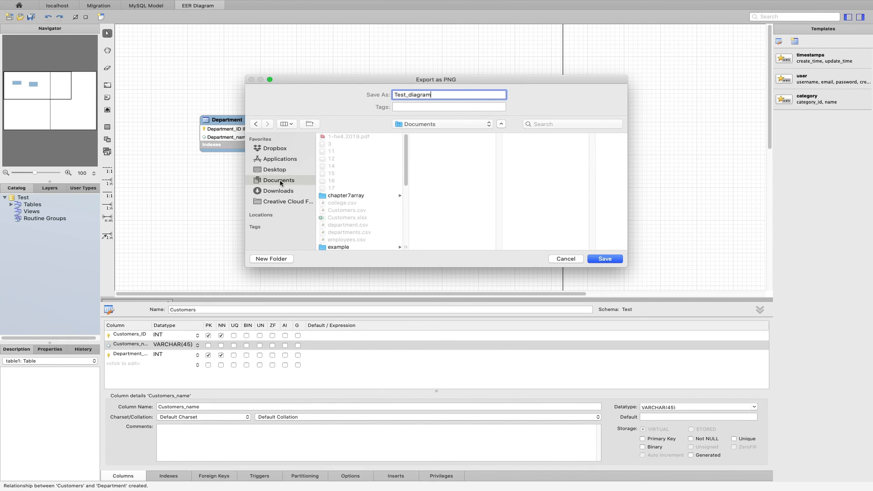
click(607, 259)
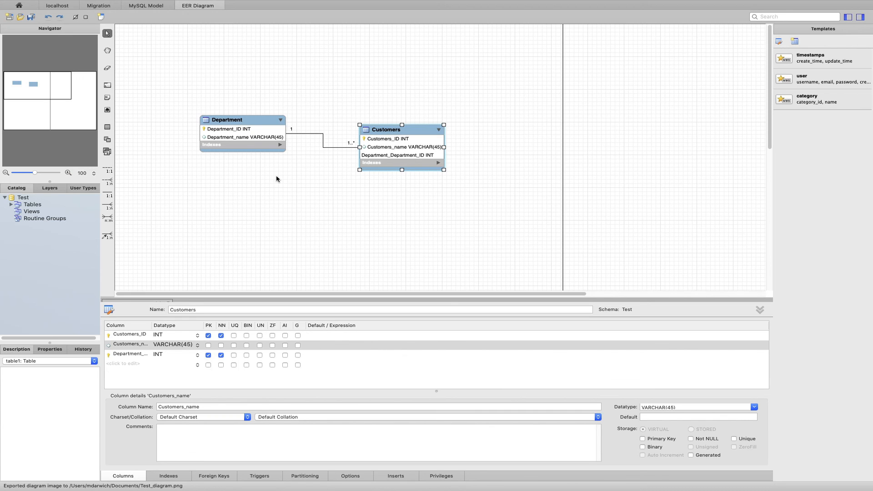
Step: Switch the diagram's relationship notation back to Crow's Foot (IE)
mouse_move(232, 2)
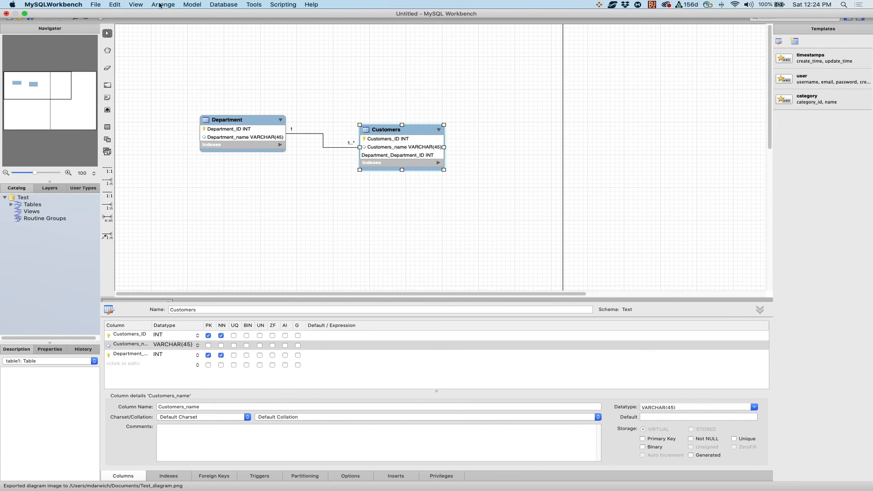
click(191, 4)
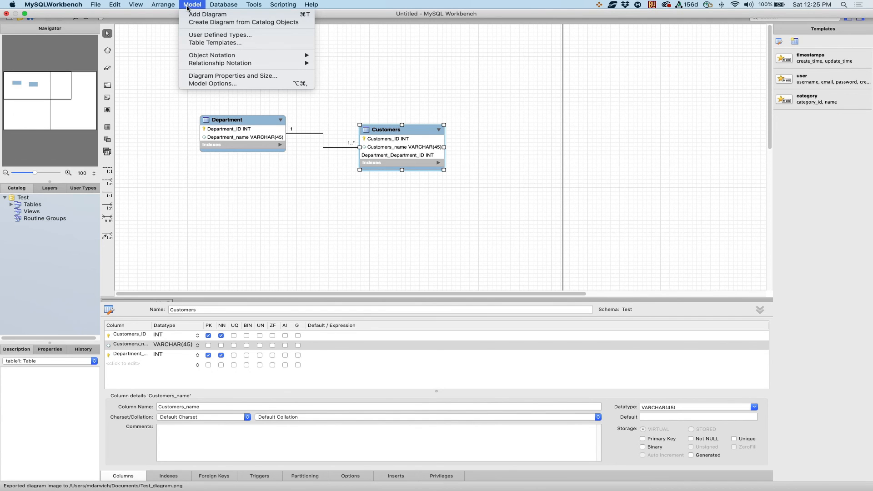
mouse_move(230, 64)
click(330, 64)
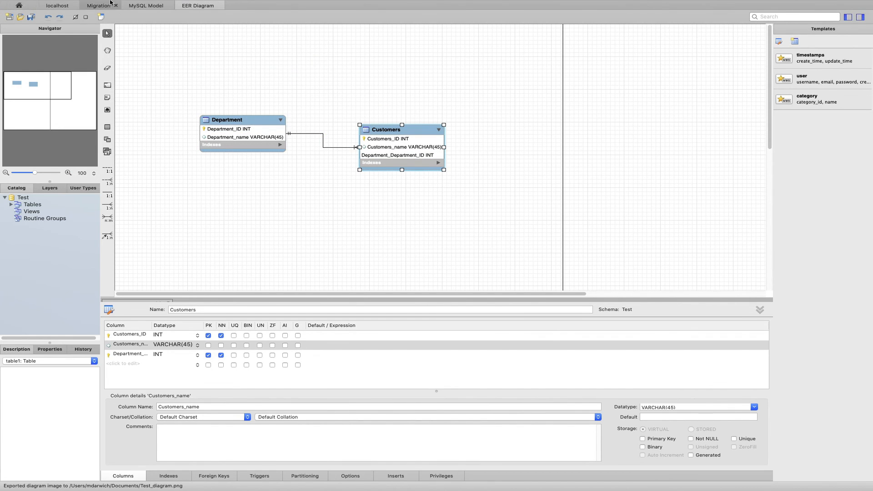
Step: Export the Crow's Foot diagram as a PNG image named crow'sfoot in the Documents folder
click(96, 4)
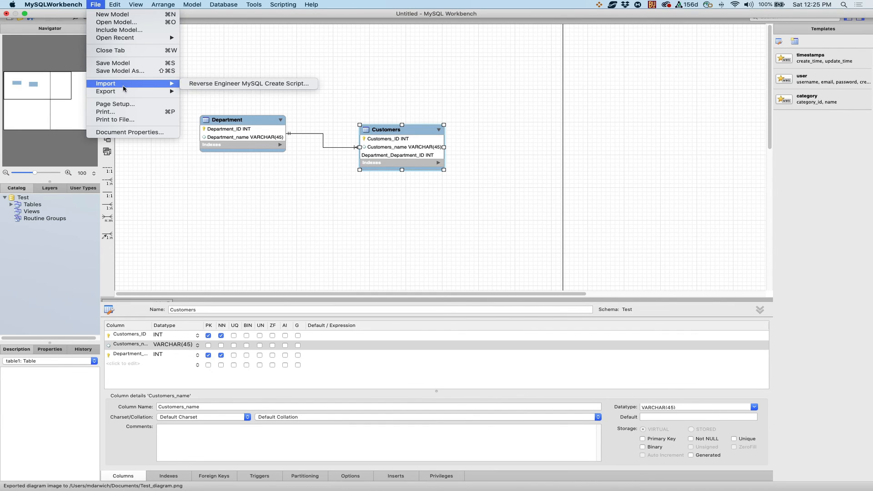
mouse_move(132, 92)
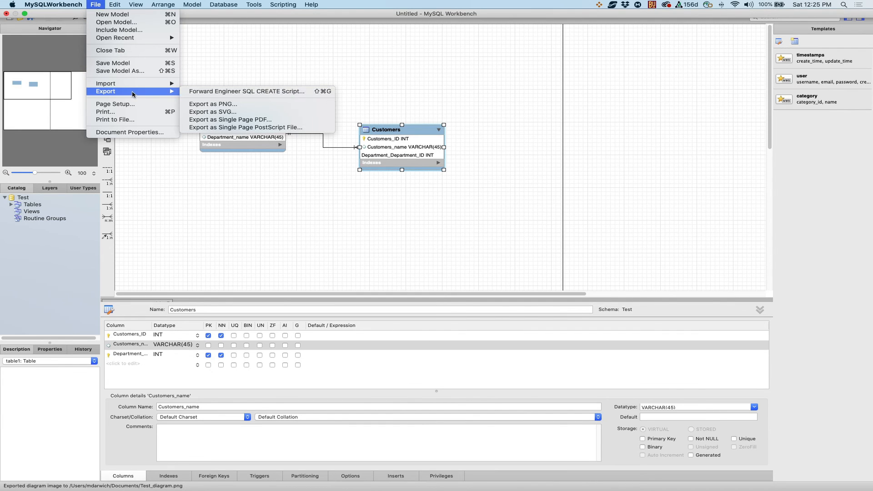
click(200, 104)
text(crow'sfoot)
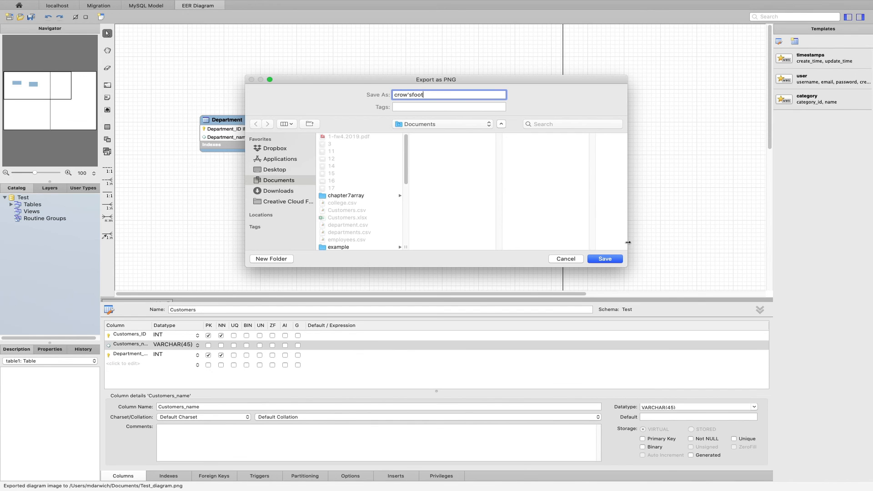
click(614, 259)
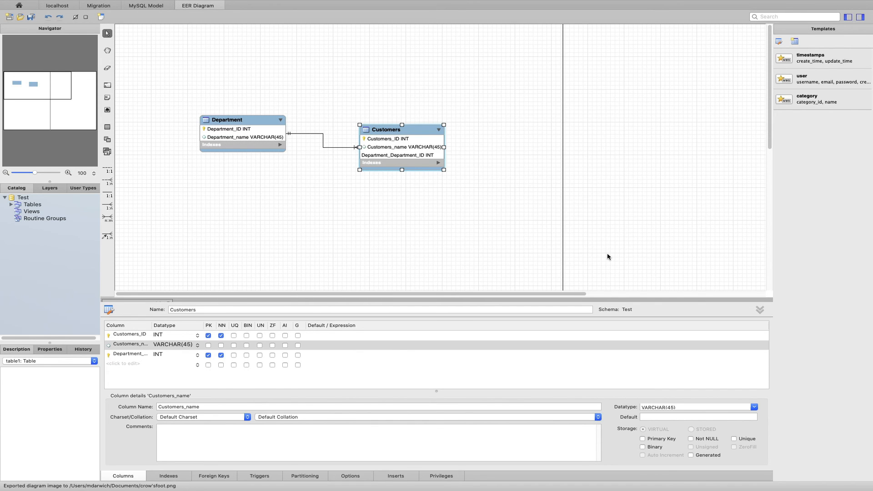
Step: Set the relationship notation of the diagram to UML again
click(192, 4)
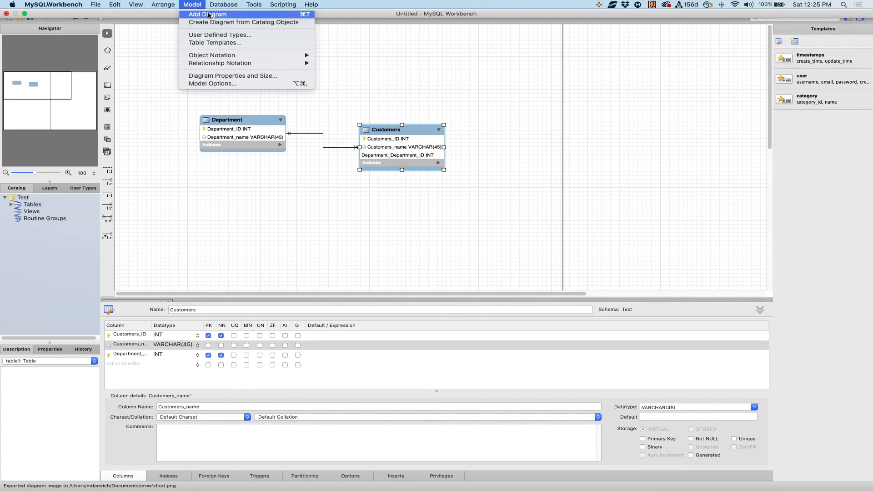
mouse_move(274, 63)
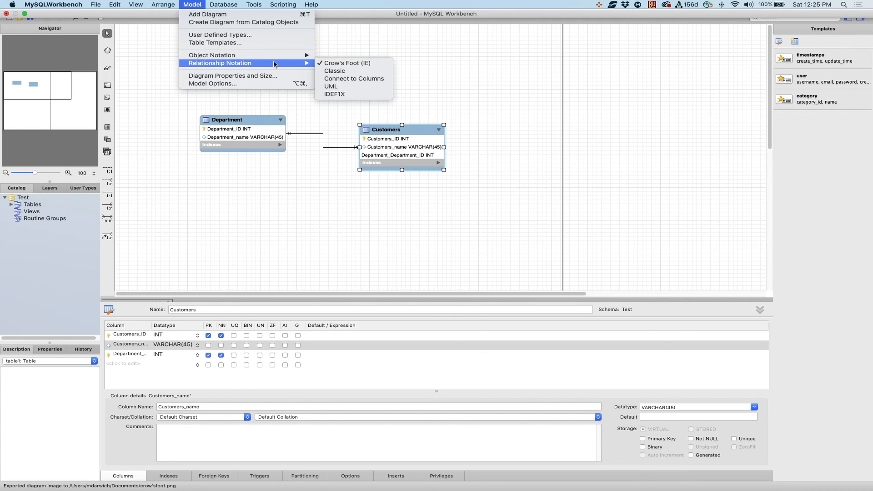
click(341, 88)
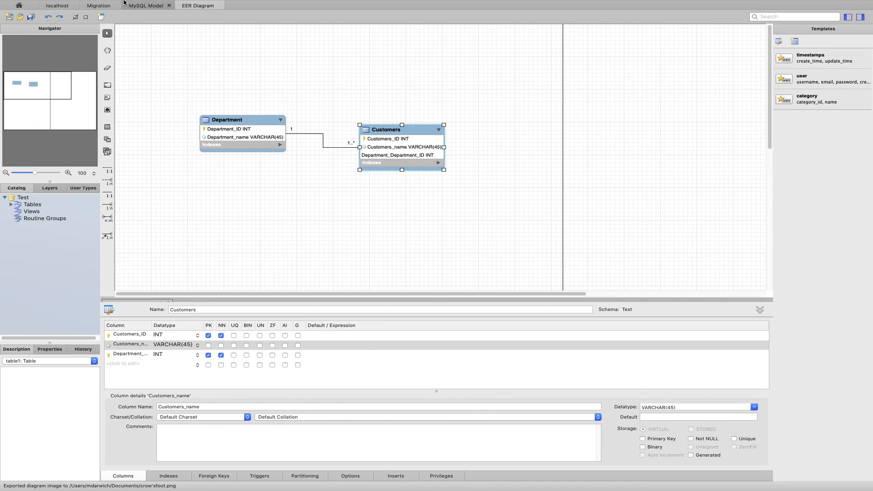
Step: Export the diagram as a PNG image named UML.png in the Documents folder
click(96, 5)
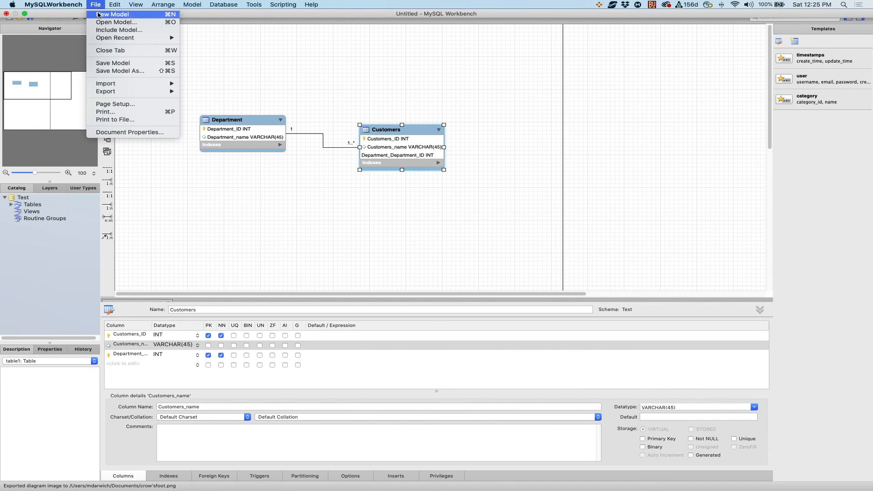
mouse_move(148, 92)
click(232, 106)
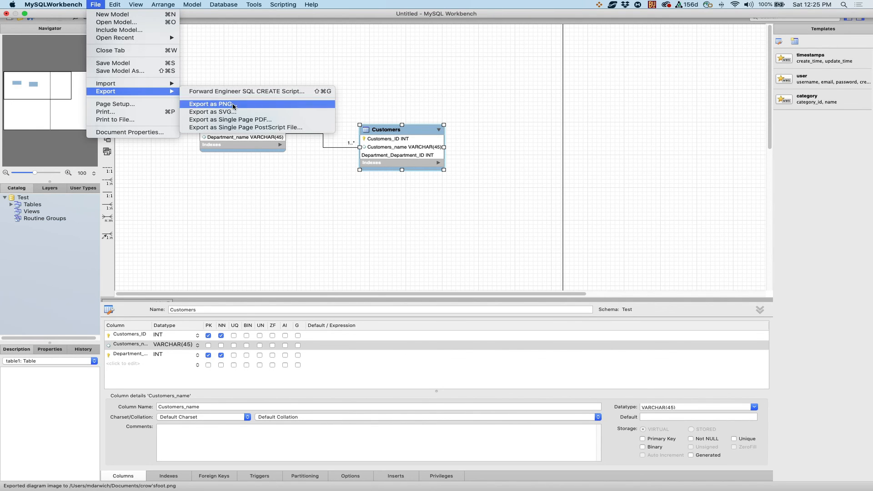
text(UML.png)
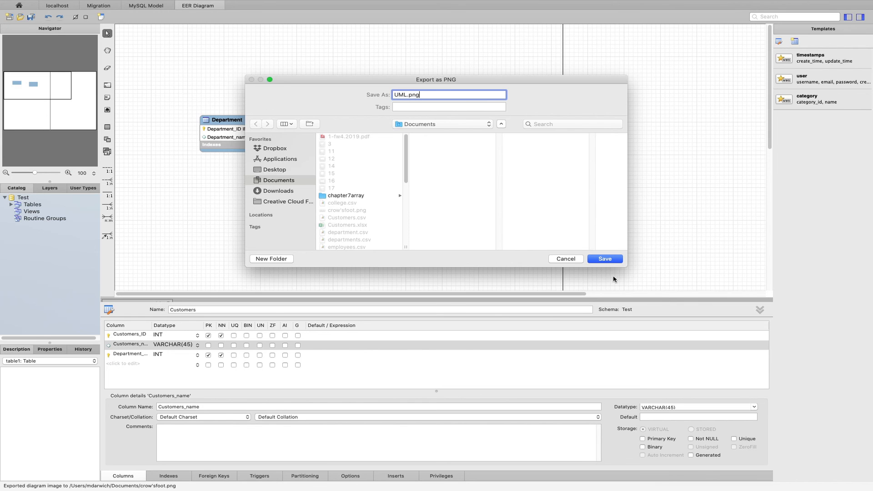
click(612, 259)
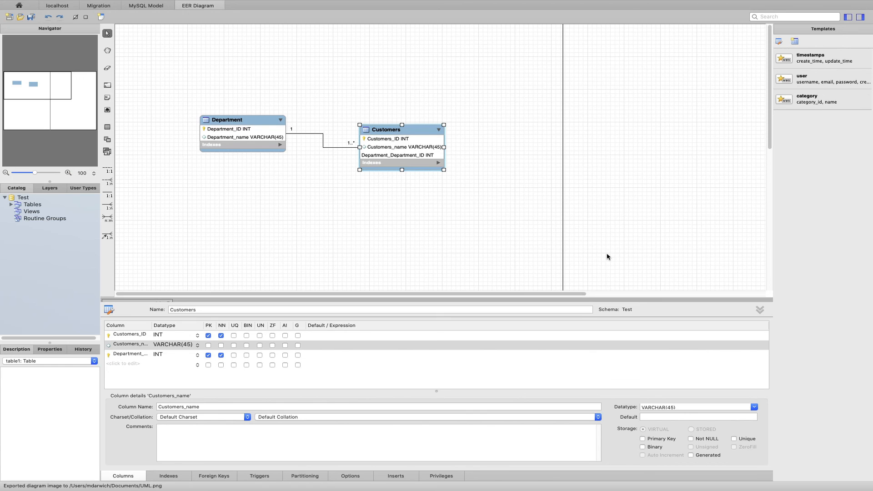
mouse_move(25, 5)
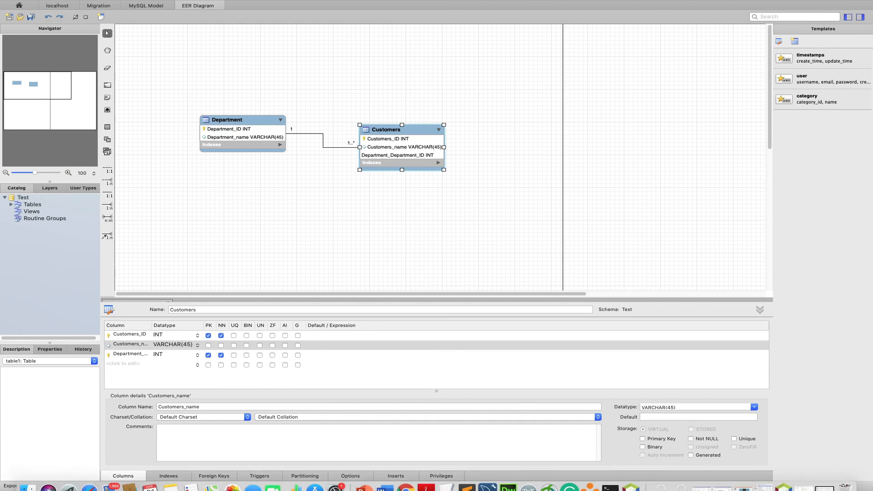
click(589, 479)
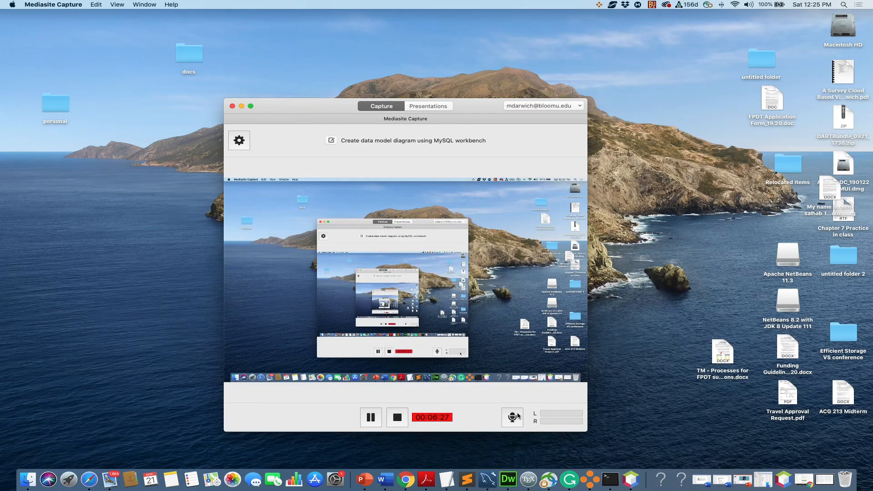